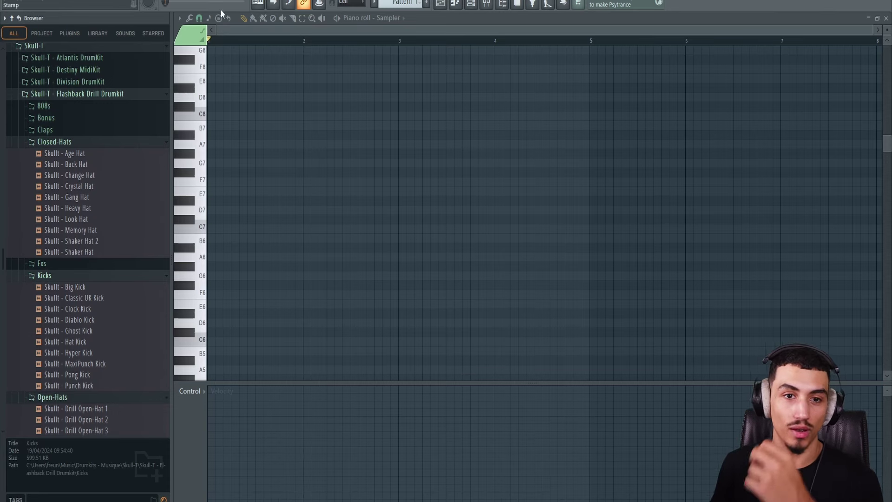
- Add a Kontakt 7 channel with the NOIRE Pure piano to the channel rack and open its piano roll
{"action": "left_click", "coordinate": [477, 5]}
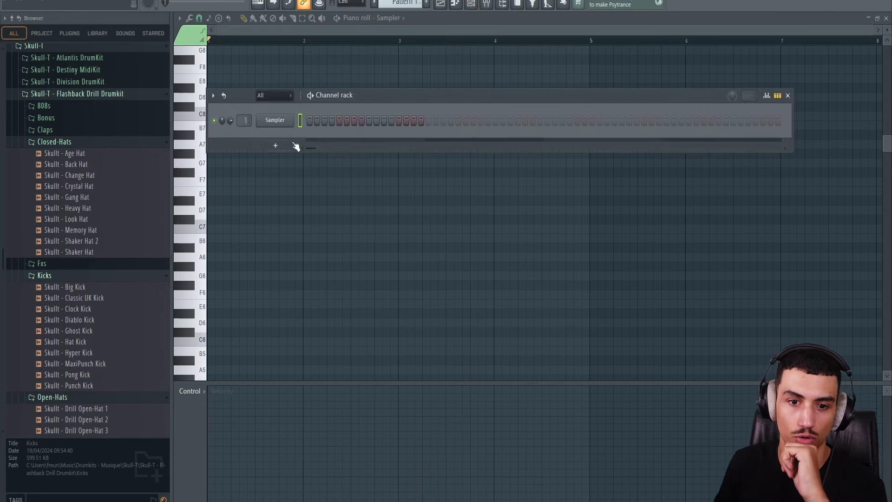
{"action": "left_click", "coordinate": [275, 146]}
{"action": "left_click", "coordinate": [288, 174]}
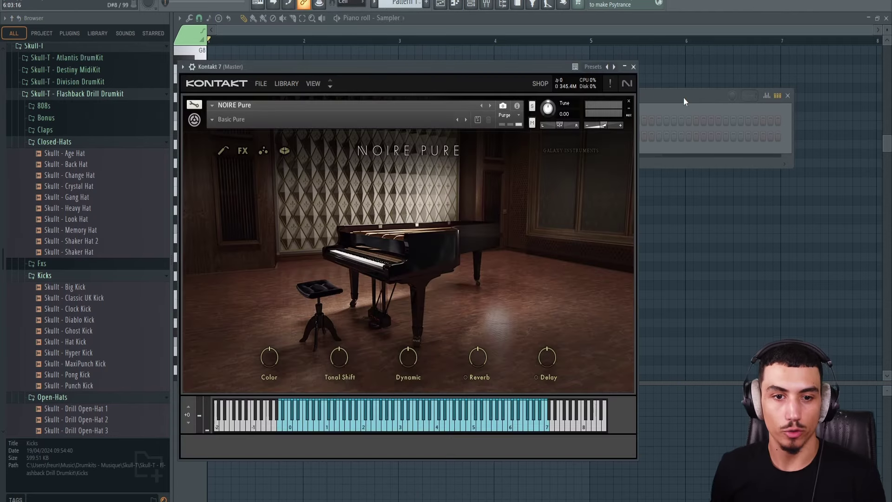
{"action": "left_click", "coordinate": [659, 93]}
{"action": "right_click", "coordinate": [264, 145]}
{"action": "left_click", "coordinate": [330, 136]}
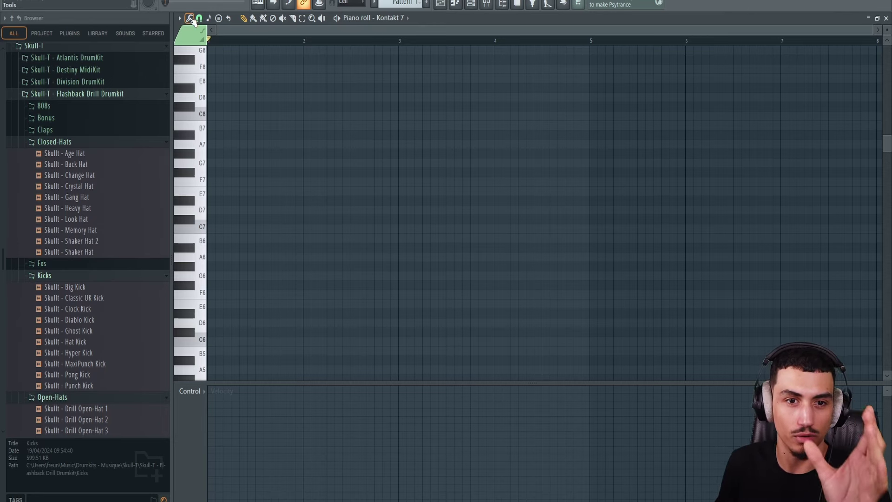
- Open the chord progression generator for the Kontakt 7 channel
{"action": "left_click", "coordinate": [190, 19]}
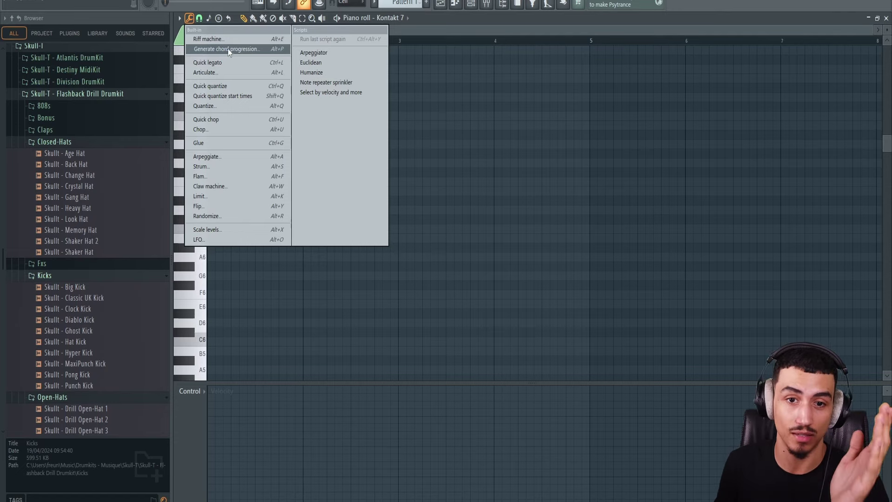
{"action": "left_click", "coordinate": [246, 49]}
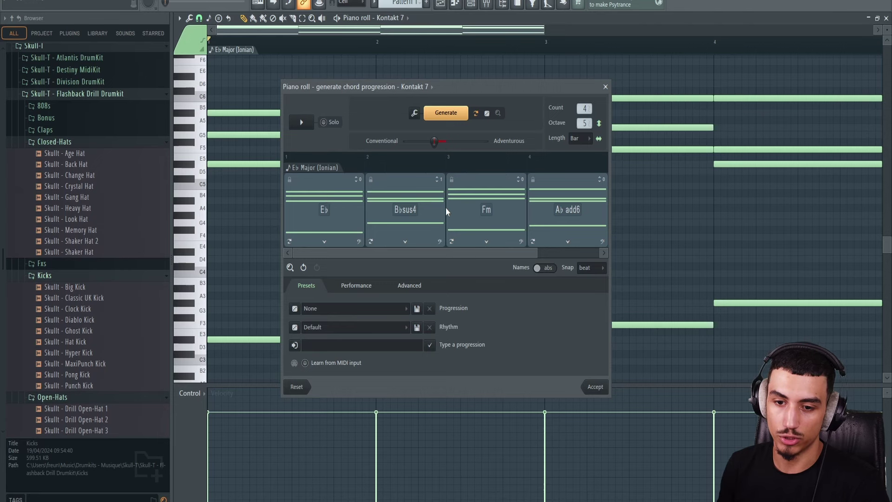
{"action": "mouse_move", "coordinate": [443, 207]}
{"action": "left_mouse_down"}
{"action": "mouse_move", "coordinate": [383, 207]}
{"action": "mouse_move", "coordinate": [444, 208]}
{"action": "left_mouse_up"}
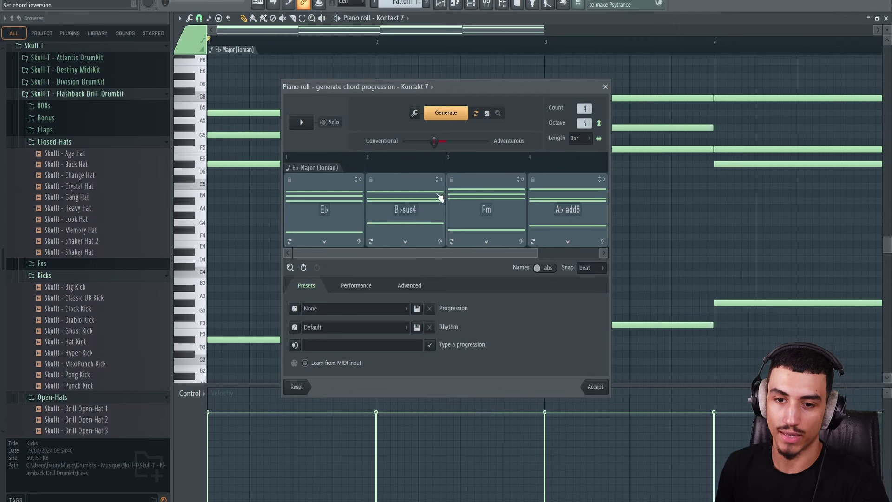
- Regenerate the four-chord E♭ Major (Ionian) progression a few times and play it back
{"action": "left_click", "coordinate": [443, 118]}
{"action": "left_click", "coordinate": [444, 118]}
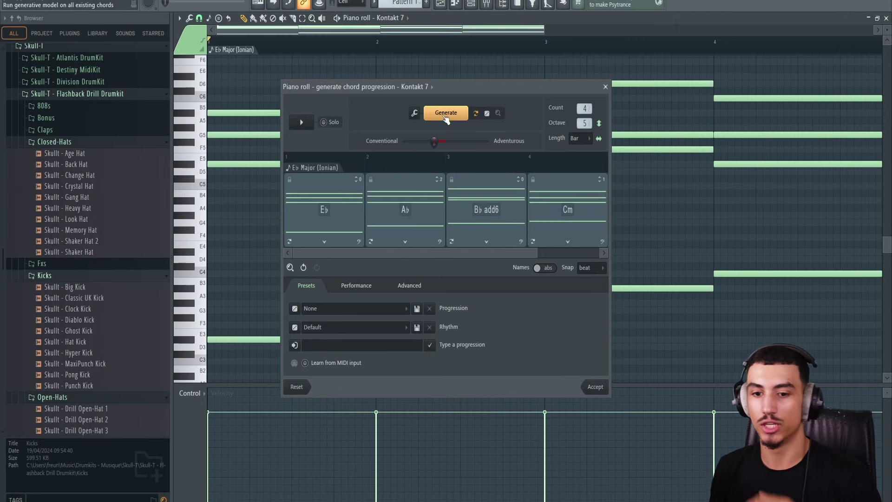
{"action": "left_click", "coordinate": [445, 118]}
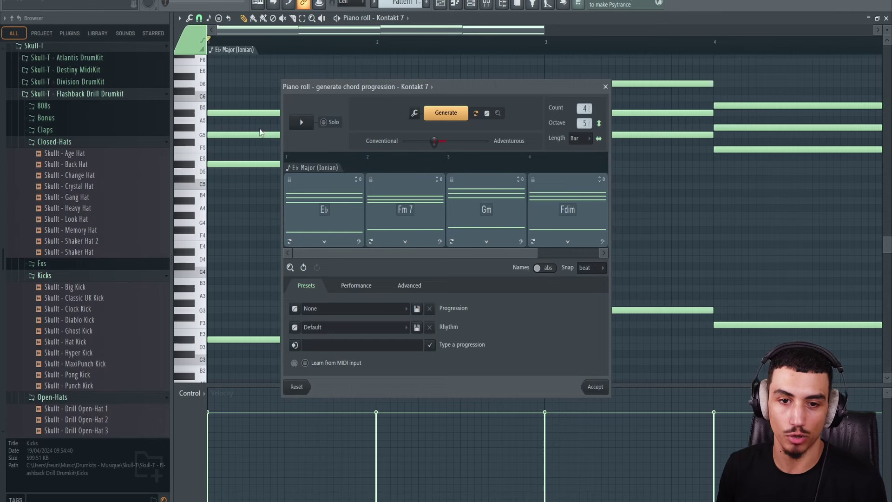
{"action": "left_click", "coordinate": [307, 126]}
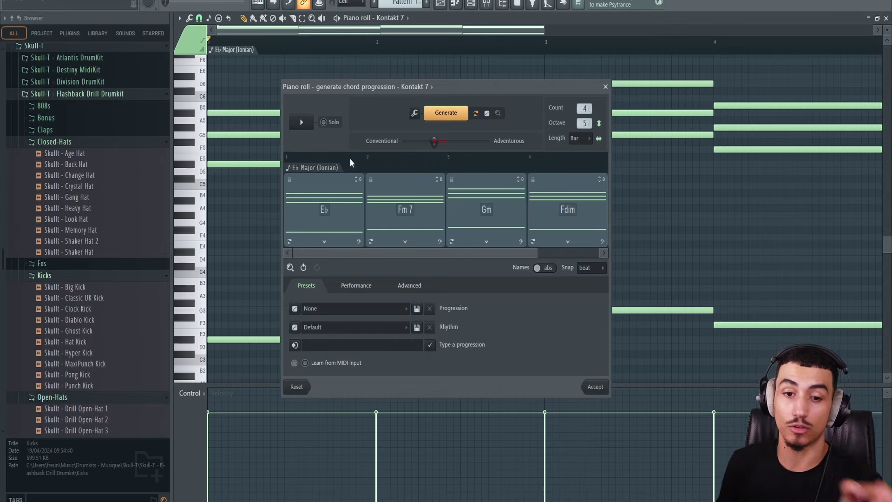
- Set the chord progression's root note to D and its scale to Minor Natural (Aeolian)
{"action": "left_click", "coordinate": [305, 167]}
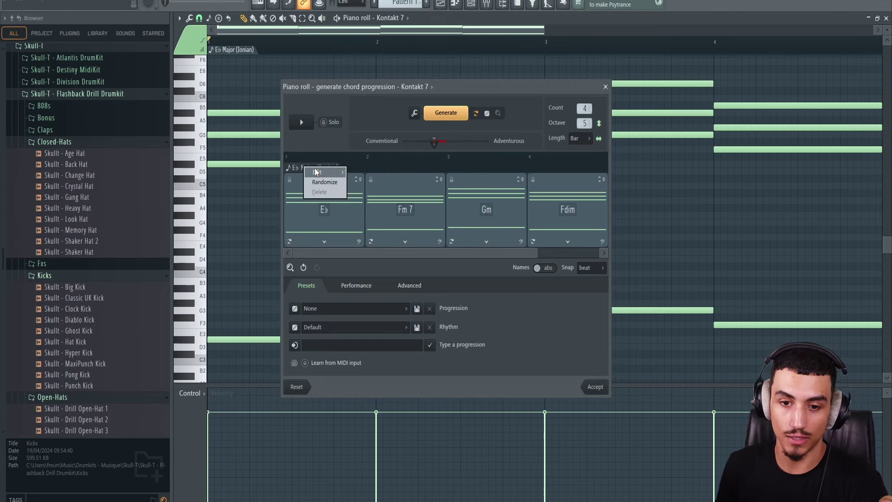
{"action": "mouse_move", "coordinate": [325, 172]}
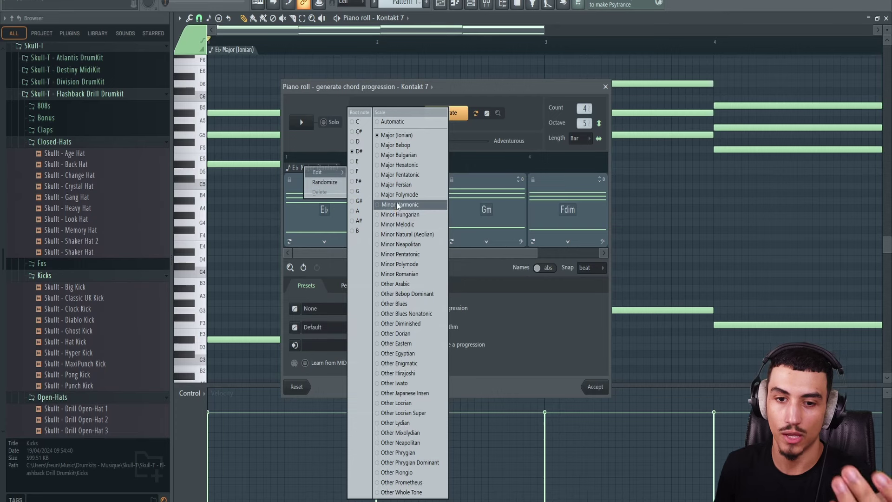
{"action": "left_click", "coordinate": [358, 141]}
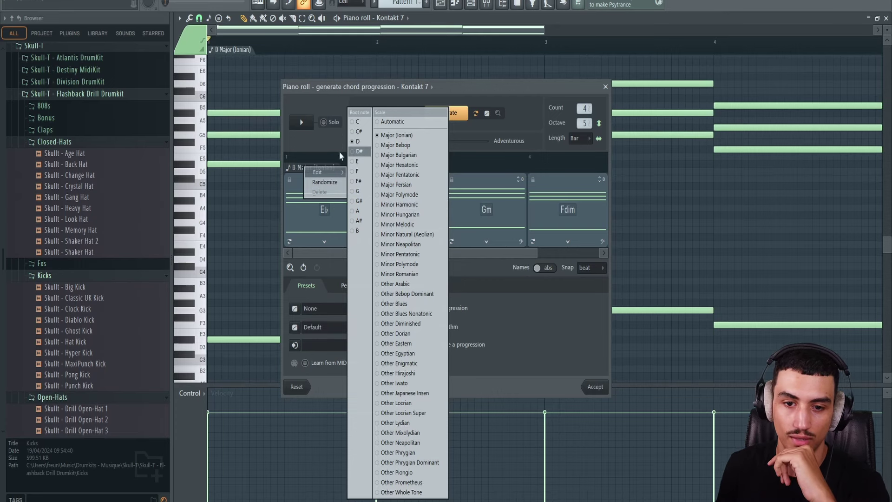
{"action": "left_click", "coordinate": [415, 234]}
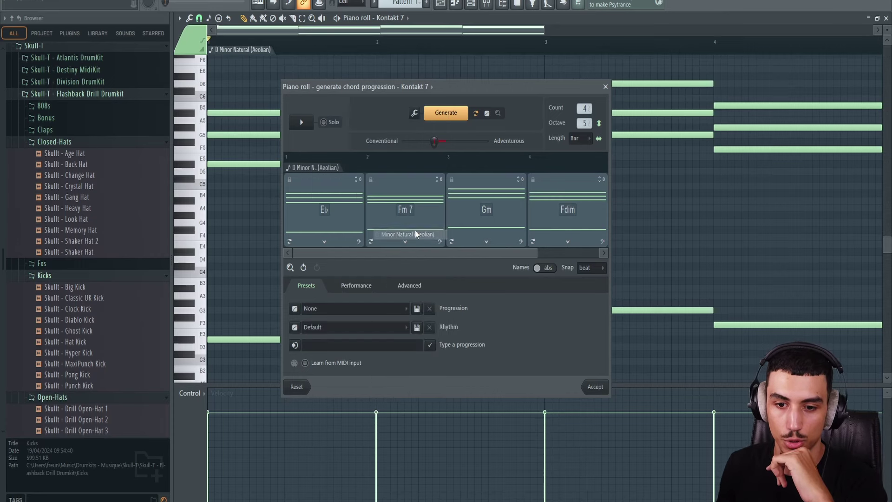
- Generate a new four-chord progression in D Minor Natural and preview it
{"action": "left_click", "coordinate": [446, 117]}
{"action": "left_click", "coordinate": [301, 122]}
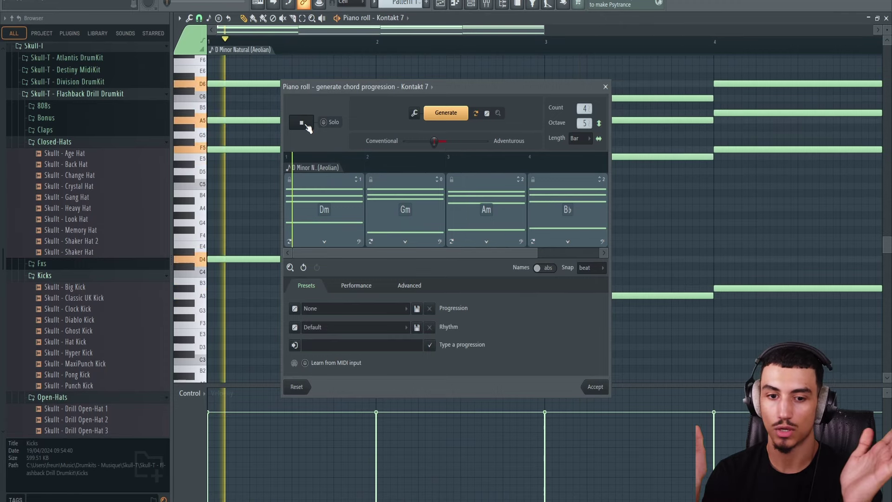
{"action": "left_click", "coordinate": [307, 128]}
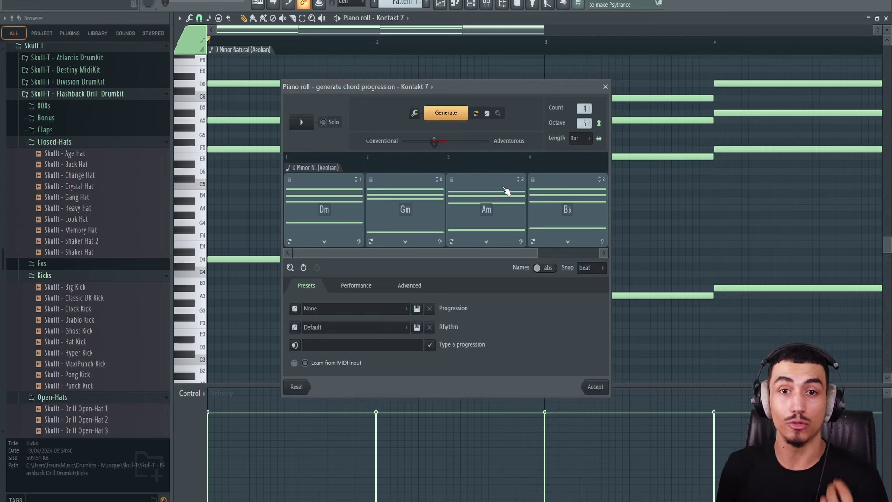
{"action": "left_click", "coordinate": [357, 286]}
{"action": "left_click", "coordinate": [415, 285]}
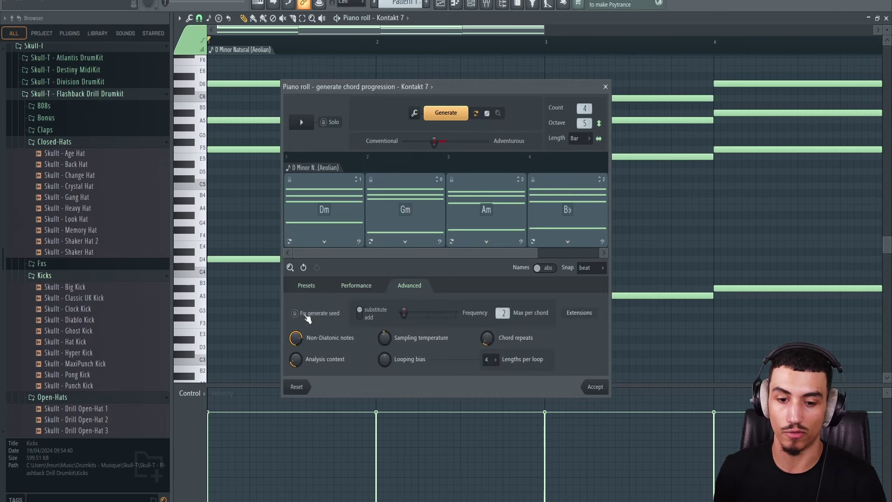
{"action": "left_click", "coordinate": [317, 286]}
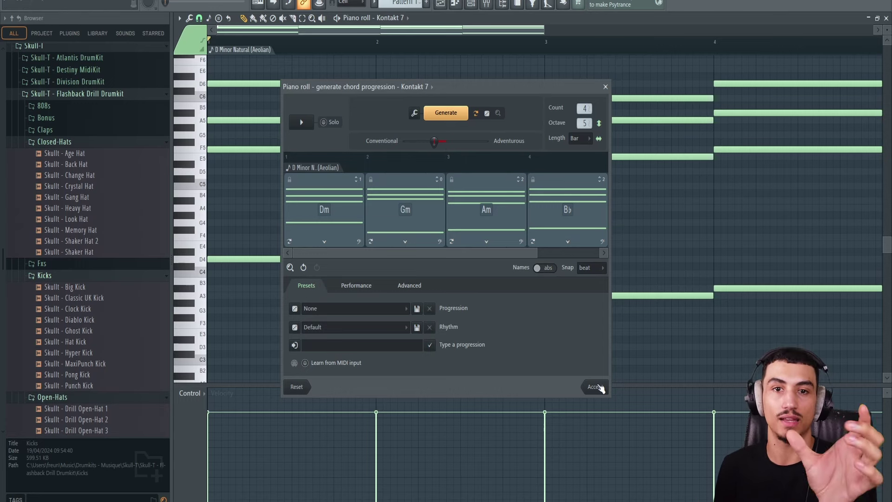
- Apply the Arp performance type with the Up-down pattern to the chord progression
{"action": "left_click", "coordinate": [356, 286]}
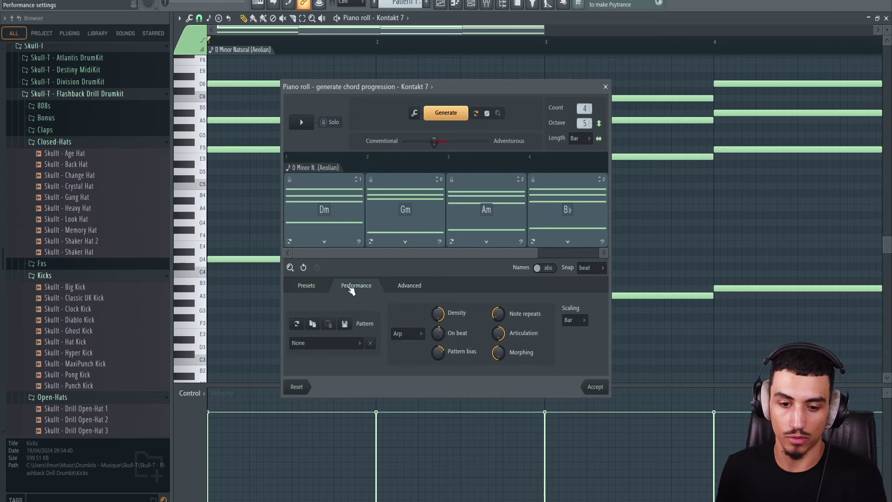
{"action": "left_click", "coordinate": [408, 333]}
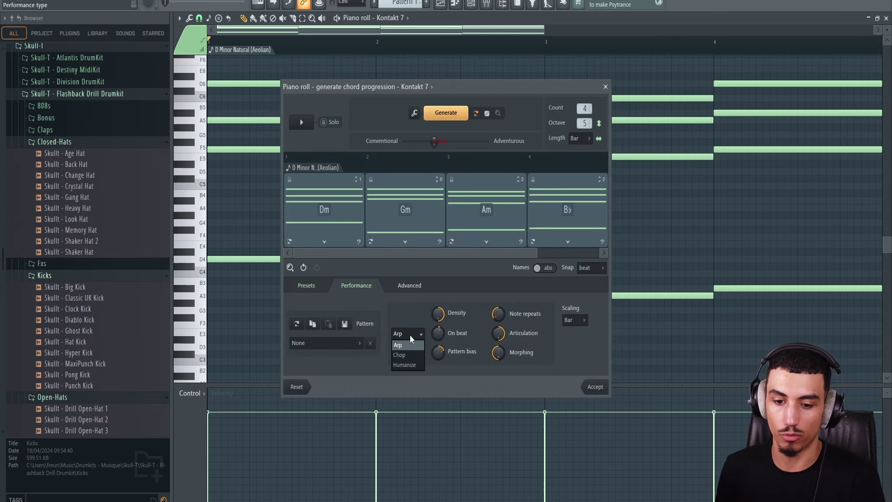
{"action": "left_click", "coordinate": [408, 345]}
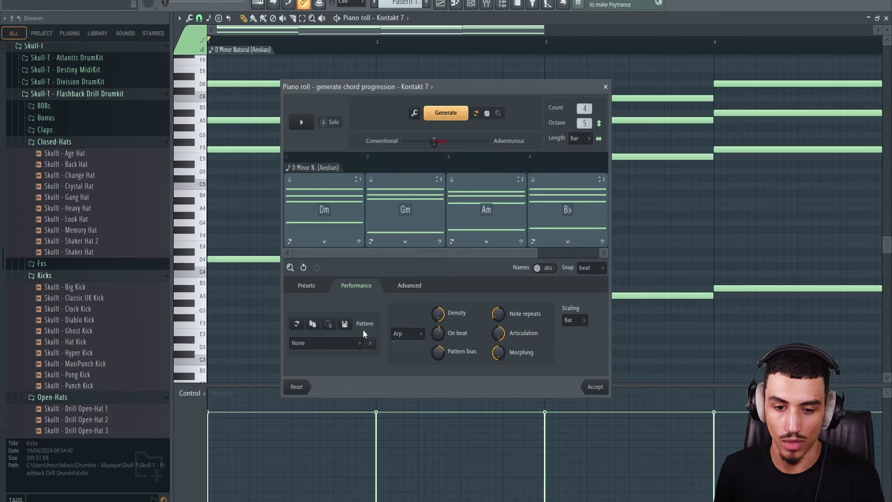
{"action": "left_click", "coordinate": [328, 343]}
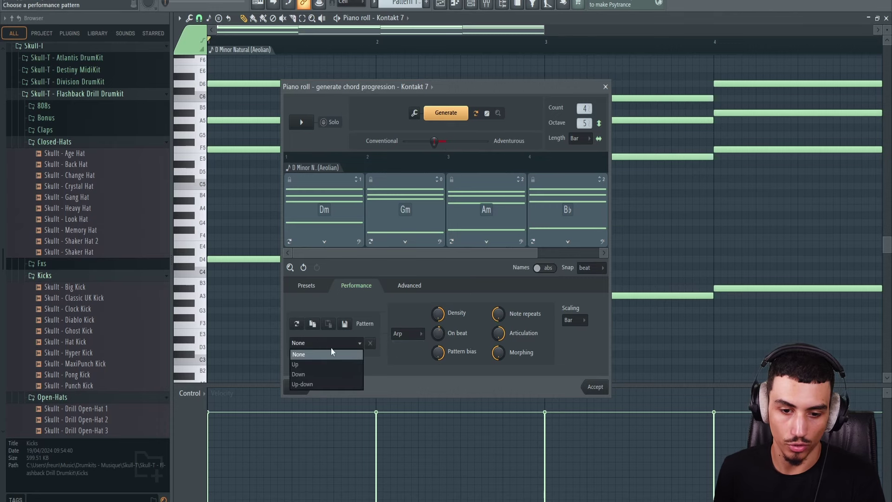
{"action": "left_click", "coordinate": [325, 384]}
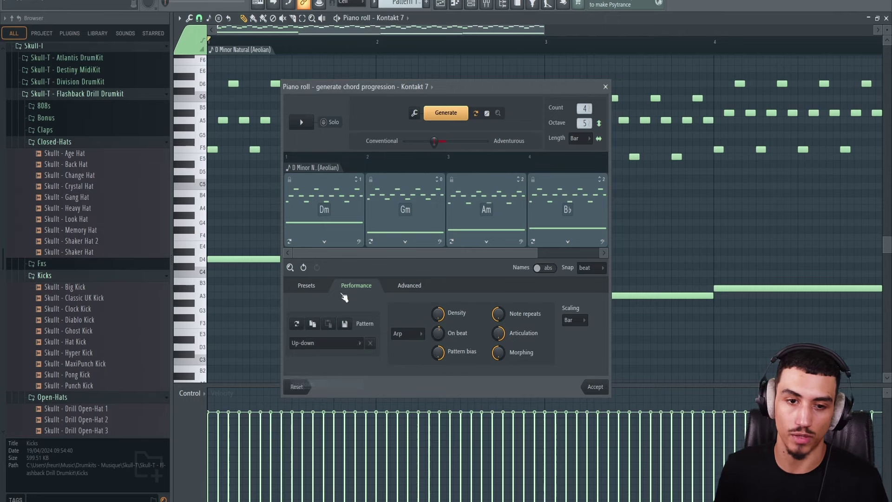
- Try the Up arpeggio pattern on the progression, and return to the Up-down pattern
{"action": "left_click", "coordinate": [319, 346]}
{"action": "left_click", "coordinate": [313, 361]}
{"action": "left_click", "coordinate": [325, 342]}
{"action": "left_click", "coordinate": [326, 361]}
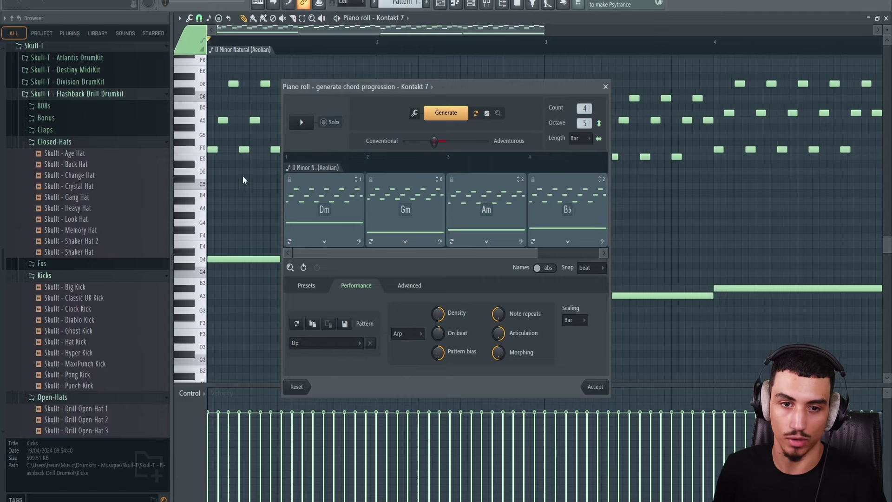
{"action": "left_click", "coordinate": [328, 344]}
{"action": "left_click", "coordinate": [325, 382]}
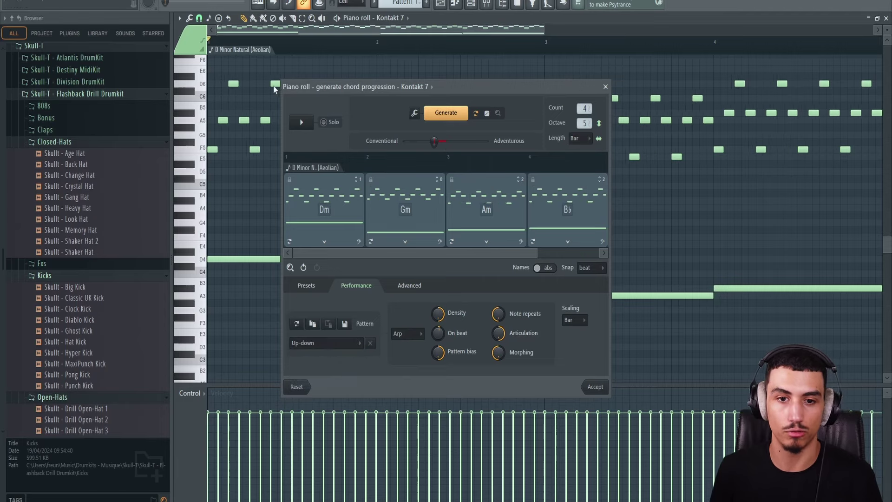
- Play the arpeggiated progression, set the performance scaling to 2 Bars, and stop playback
{"action": "left_click", "coordinate": [302, 122]}
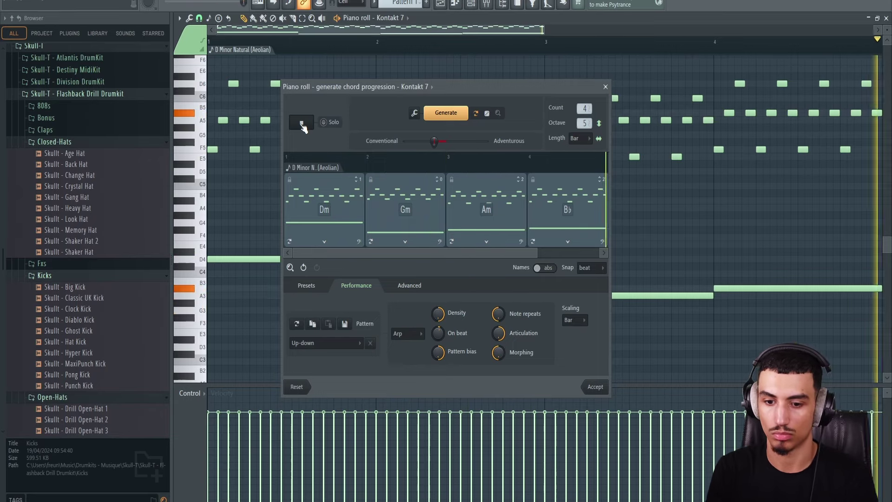
{"action": "left_click", "coordinate": [574, 320]}
{"action": "left_click", "coordinate": [572, 361]}
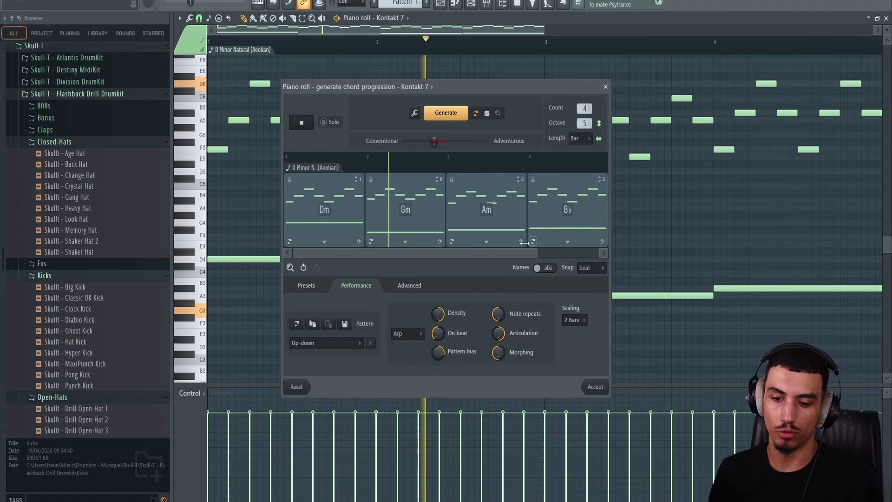
{"action": "key", "text": "space"}
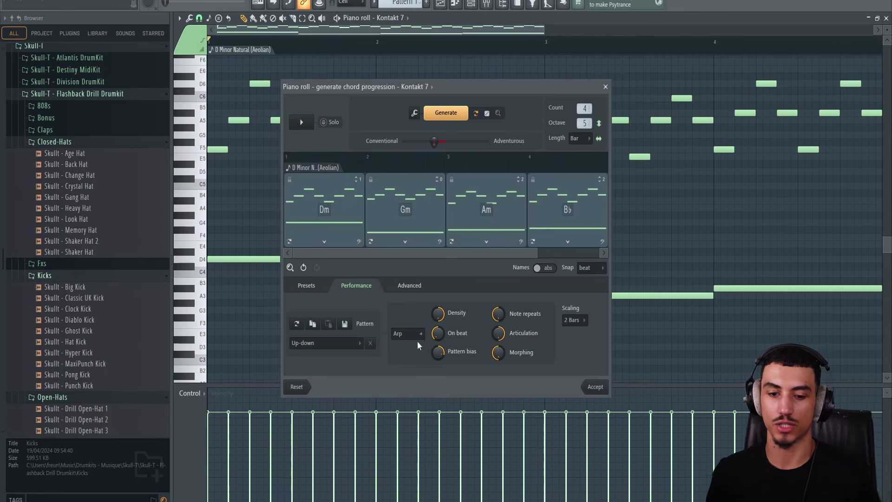
- Switch the performance type to Humanize with the Light pattern and preview the chords
{"action": "left_click", "coordinate": [409, 334]}
{"action": "left_click", "coordinate": [417, 365]}
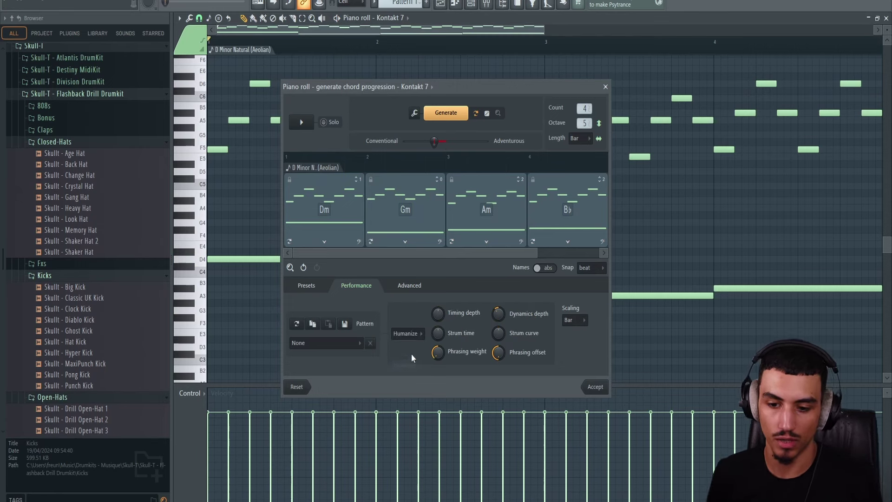
{"action": "left_click", "coordinate": [322, 343]}
{"action": "left_click", "coordinate": [323, 366]}
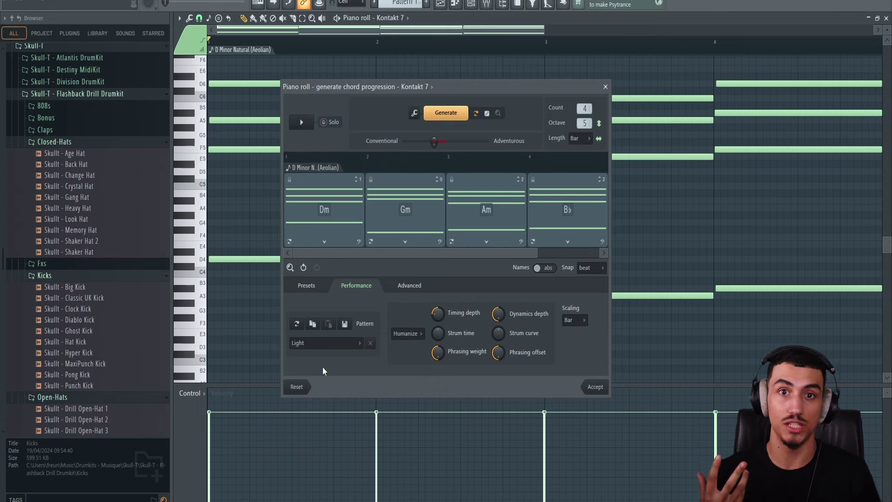
{"action": "key", "text": "space"}
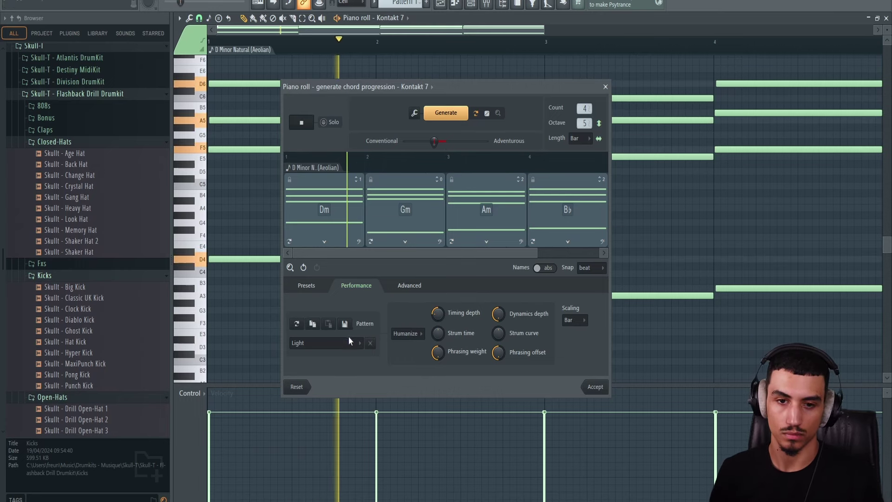
{"action": "key", "text": "space"}
- Adjust the Timing depth of the humanized chords and listen to the result
{"action": "left_click_drag", "start_coordinate": [436, 311], "coordinate": [434, 317]}
{"action": "key", "text": "space"}
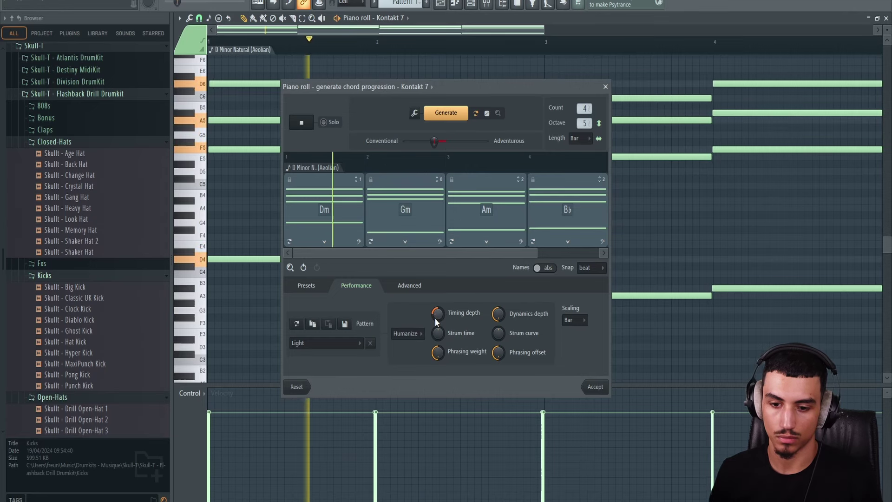
{"action": "key", "text": "space"}
- Increase the Strum time of the humanized chords and listen to the result
{"action": "left_click_drag", "start_coordinate": [438, 339], "coordinate": [439, 337]}
{"action": "scroll", "coordinate": [439, 336], "scroll_direction": "down", "scroll_amount": 2}
{"action": "key", "text": "space"}
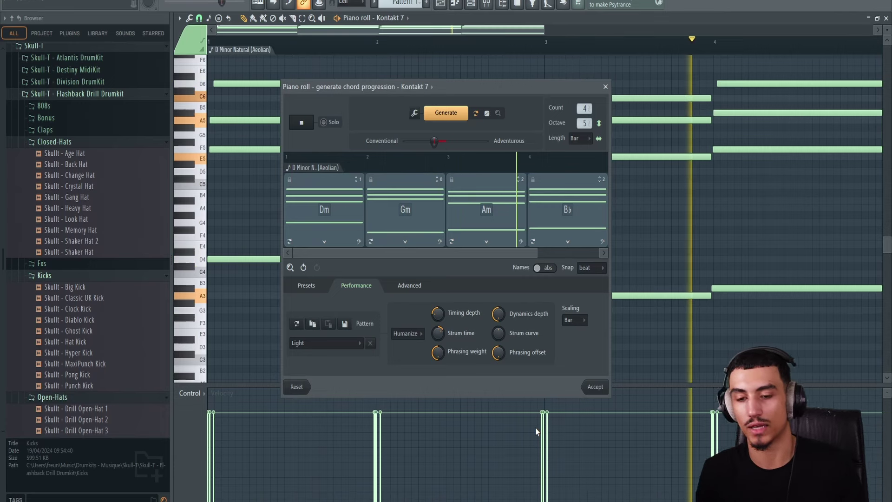
{"action": "key", "text": "space"}
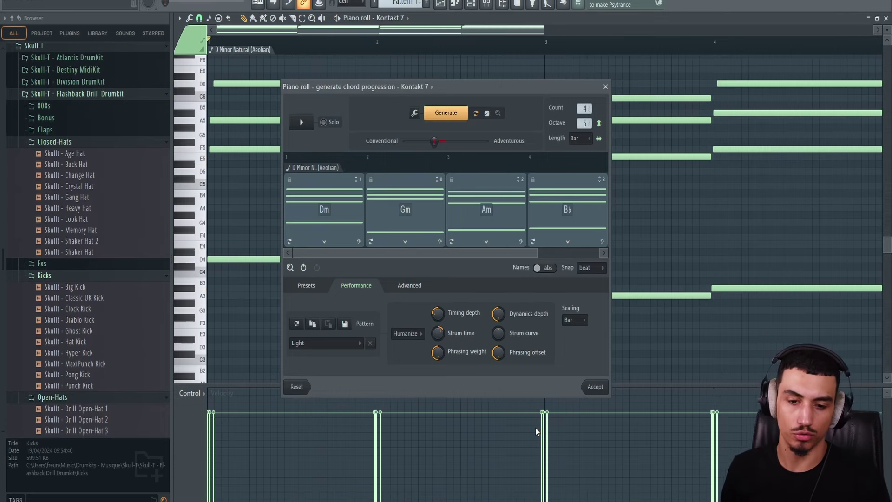
{"action": "left_click", "coordinate": [341, 340]}
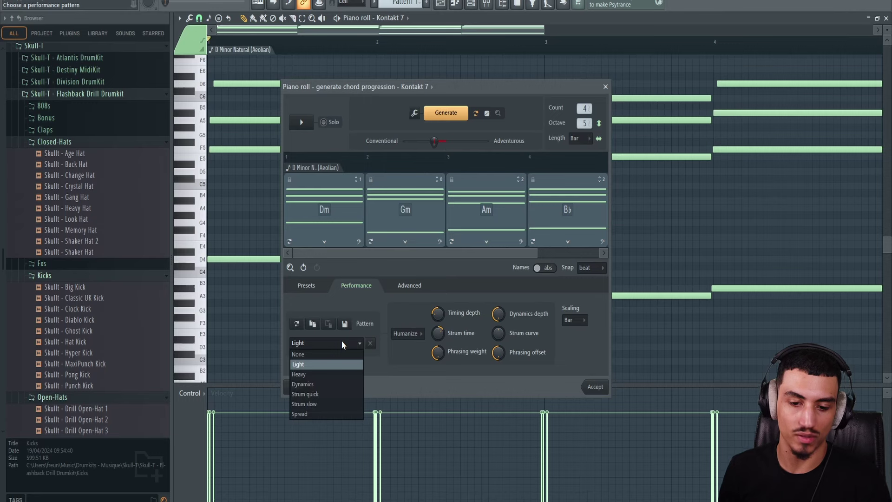
{"action": "left_click", "coordinate": [331, 341]}
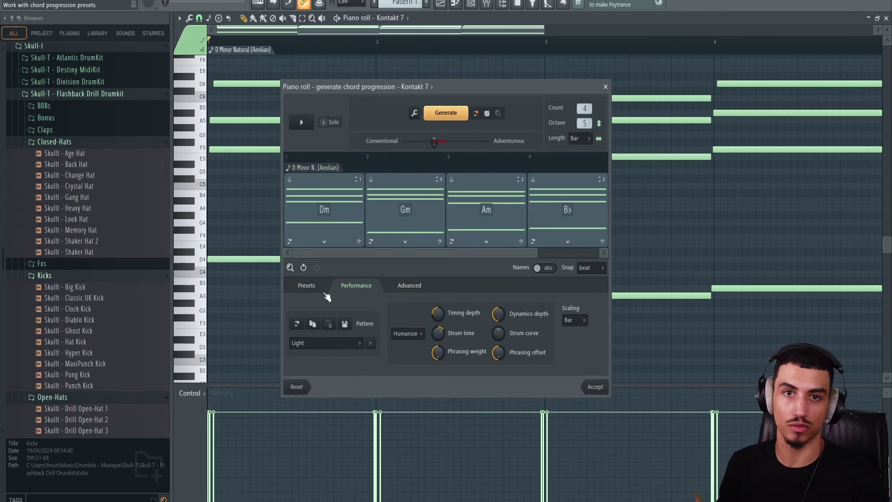
- Choose the minor preset "i 11-iv 11/i-i 11-v 7#5: Dark" as the chord progression
{"action": "left_click", "coordinate": [329, 292]}
{"action": "left_click", "coordinate": [332, 317]}
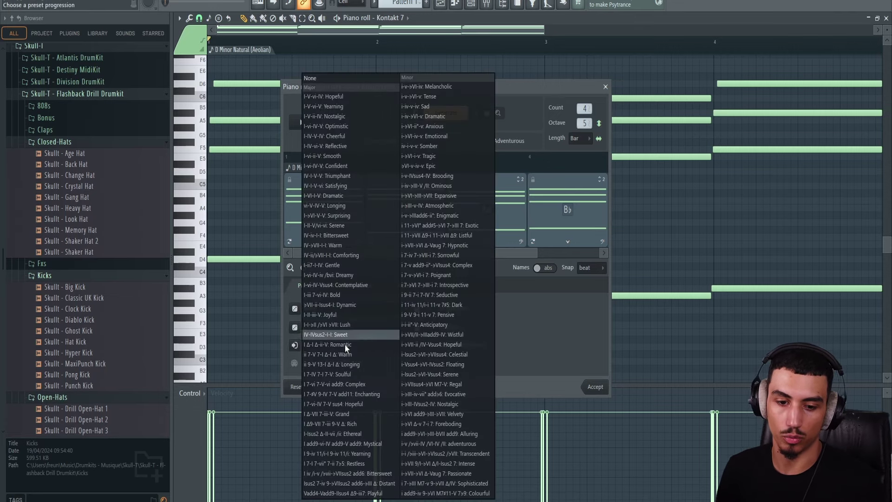
{"action": "left_click", "coordinate": [432, 305]}
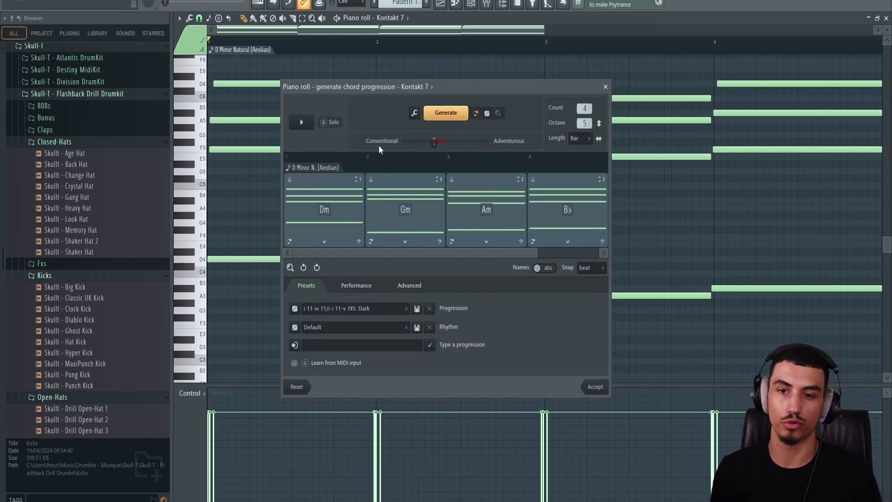
- Set the generator fully to Adventurous, generate a new progression, and listen to it
{"action": "left_click_drag", "start_coordinate": [434, 142], "coordinate": [487, 142]}
{"action": "left_click", "coordinate": [446, 113]}
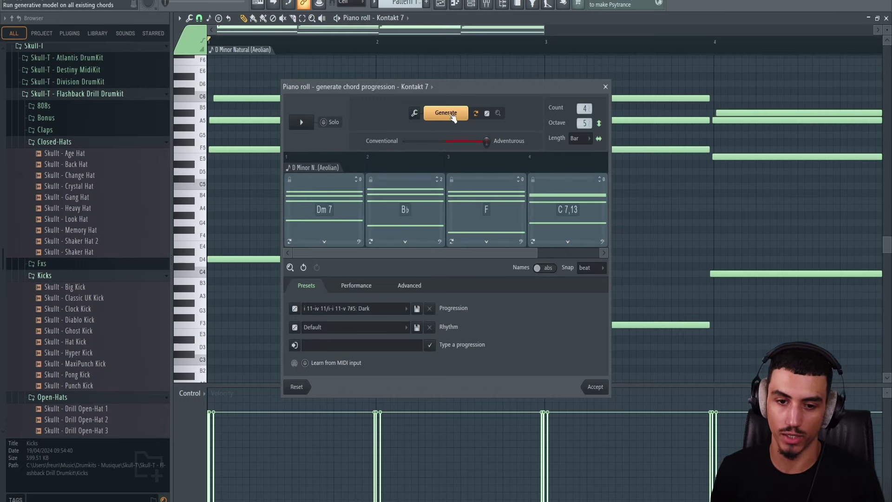
{"action": "key", "text": "space"}
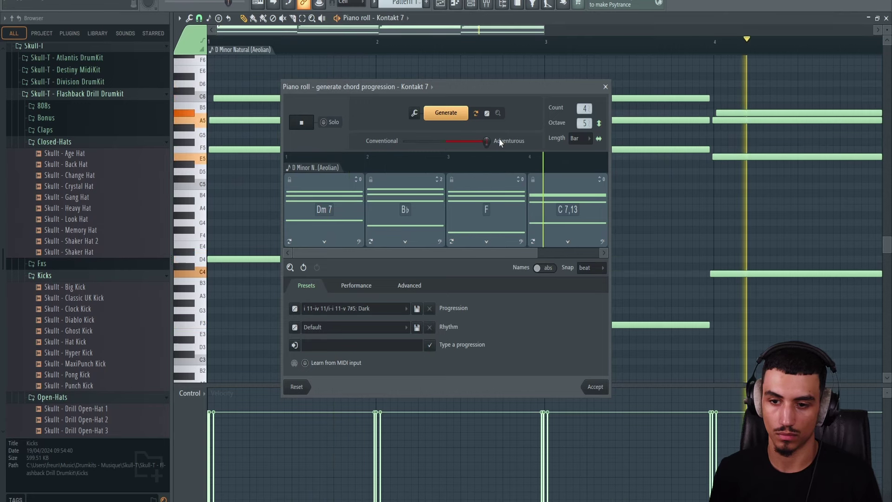
{"action": "key", "text": "space"}
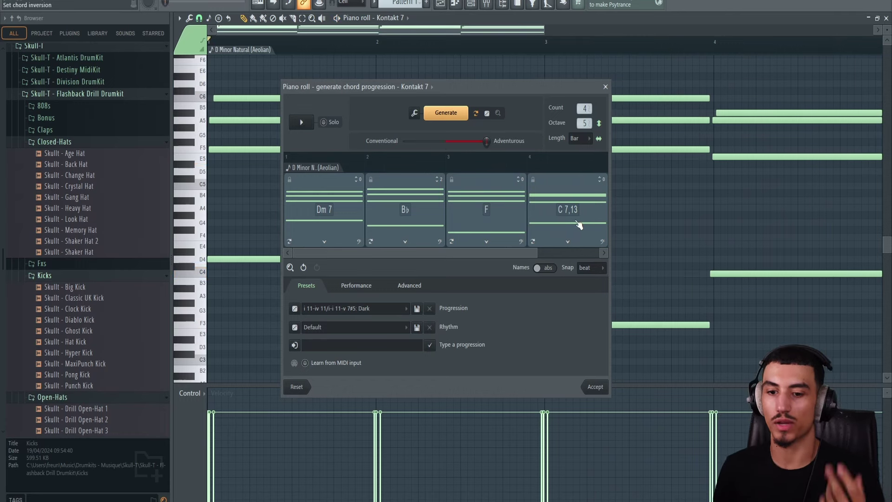
- Lock the Dm 7, B♭ and F chords so that only the fourth chord can change
{"action": "left_click", "coordinate": [455, 185]}
{"action": "left_click", "coordinate": [371, 180]}
{"action": "left_click", "coordinate": [290, 179]}
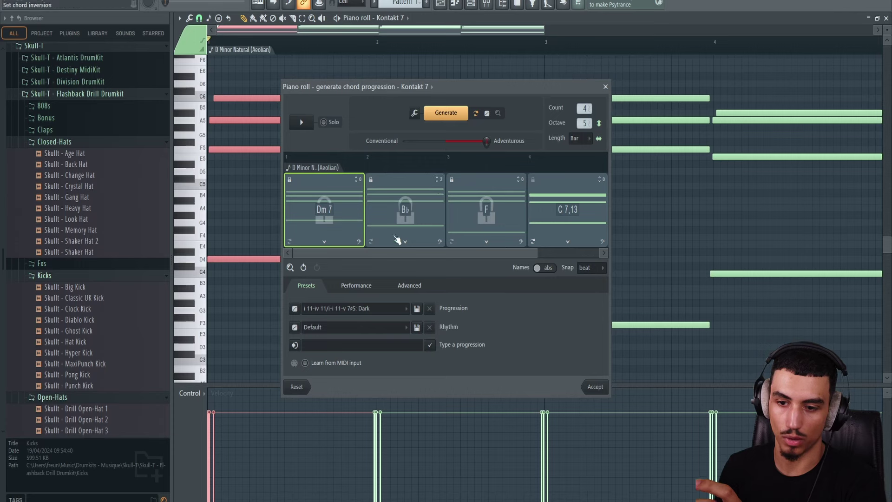
- Swap the fourth chord for the alternative C, preview more alternatives, and replace it with C add9
{"action": "left_click", "coordinate": [569, 242]}
{"action": "left_click", "coordinate": [510, 271]}
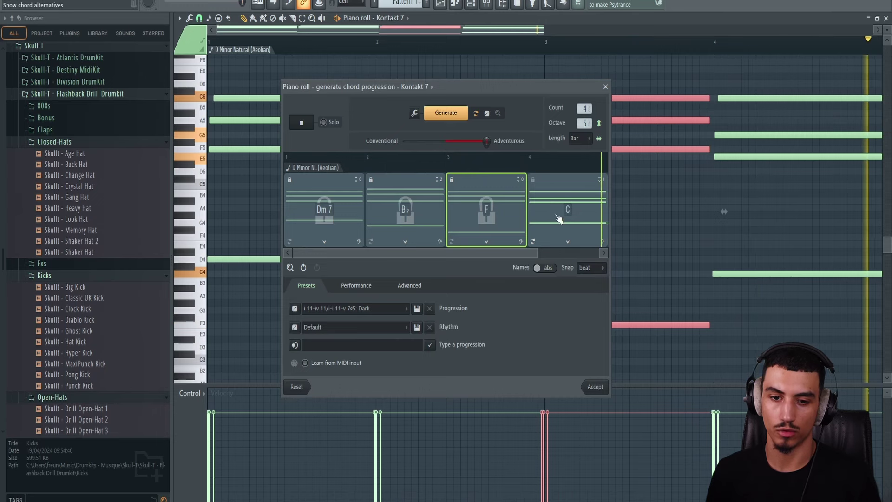
{"action": "left_click", "coordinate": [554, 217]}
{"action": "left_click", "coordinate": [567, 242]}
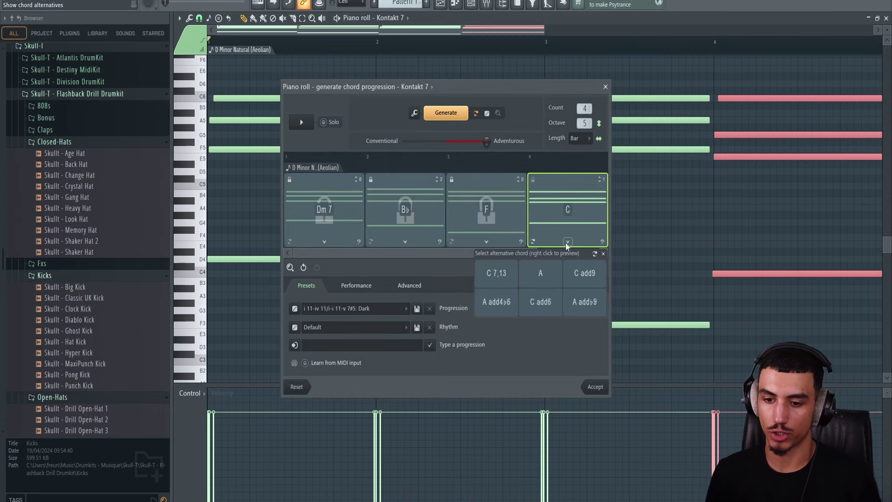
{"action": "right_click", "coordinate": [550, 279]}
{"action": "right_click", "coordinate": [575, 301]}
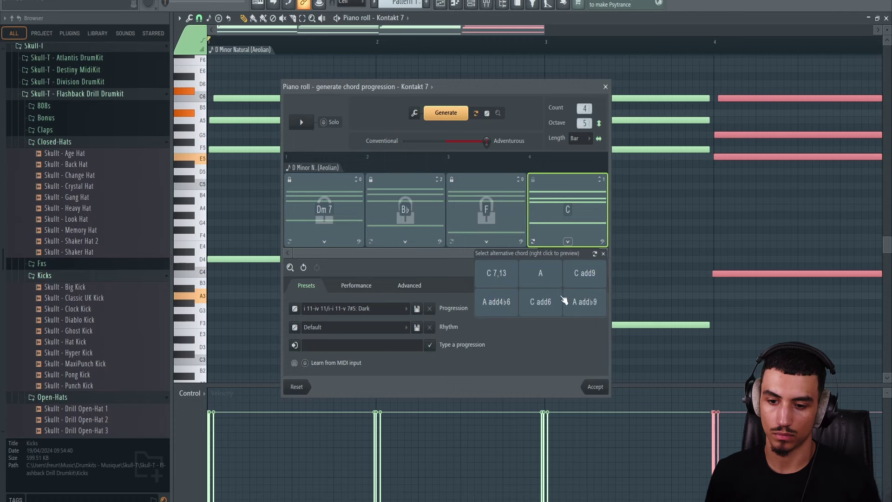
{"action": "left_click", "coordinate": [590, 277]}
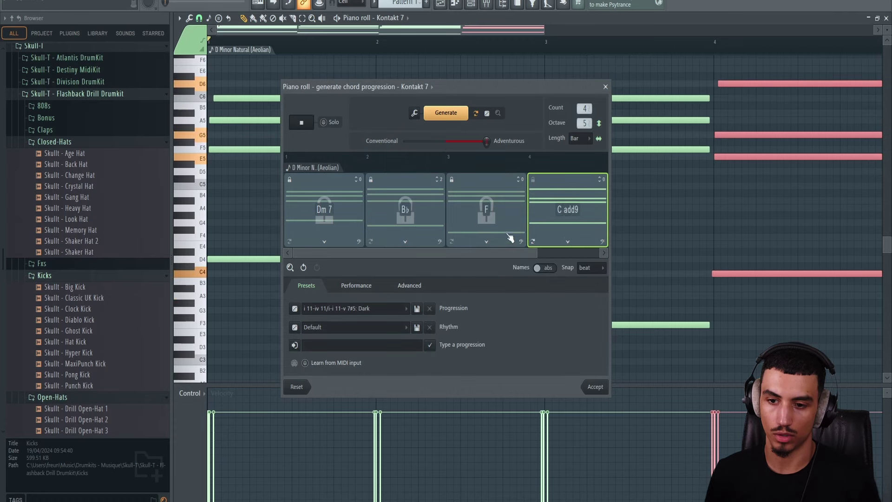
- Preview the F and C add9 chords, and listen to the progression from the Dm 7 chord
{"action": "right_click", "coordinate": [491, 197]}
{"action": "left_click", "coordinate": [502, 202]}
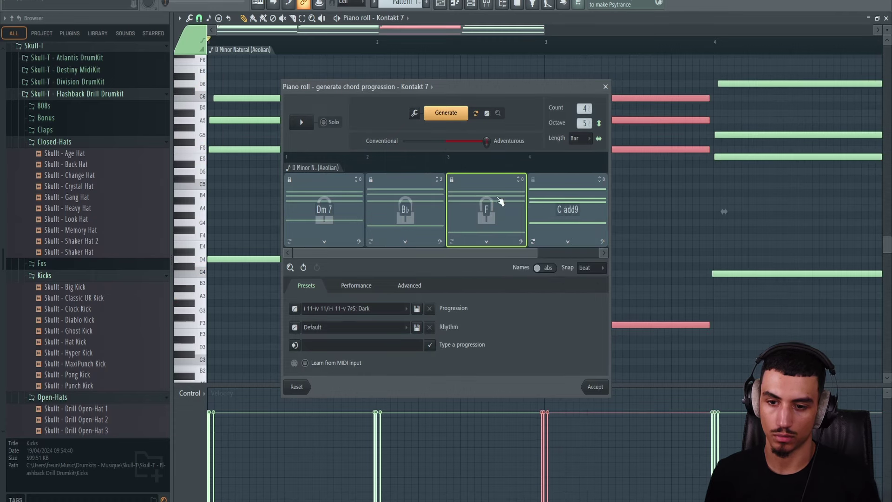
{"action": "right_click", "coordinate": [499, 196]}
{"action": "left_click", "coordinate": [517, 203]}
{"action": "right_click", "coordinate": [574, 212]}
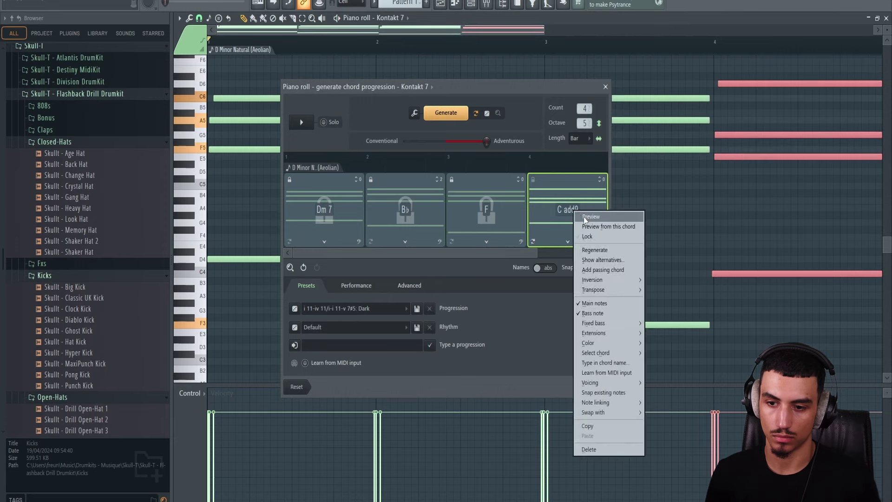
{"action": "left_click", "coordinate": [584, 216]}
{"action": "right_click", "coordinate": [346, 209]}
{"action": "left_click", "coordinate": [356, 214]}
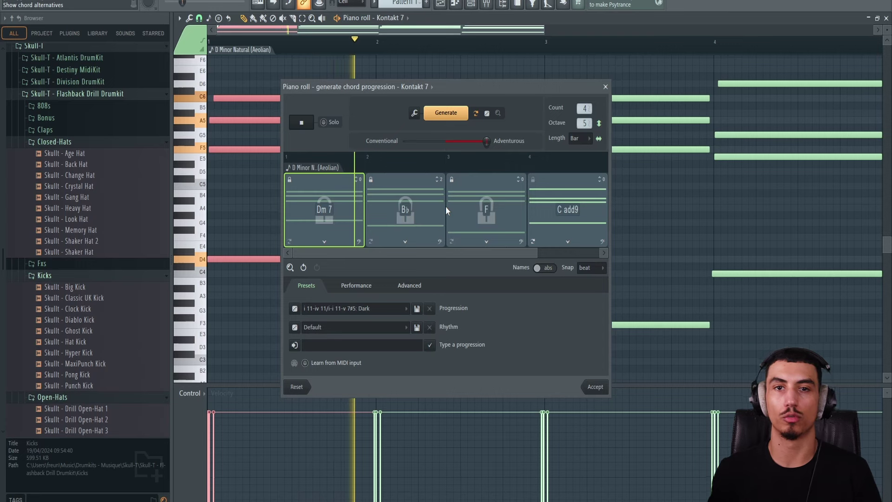
- Set the generator fully to Conventional and regenerate the unlocked fourth chord
{"action": "left_click_drag", "start_coordinate": [485, 141], "coordinate": [405, 141]}
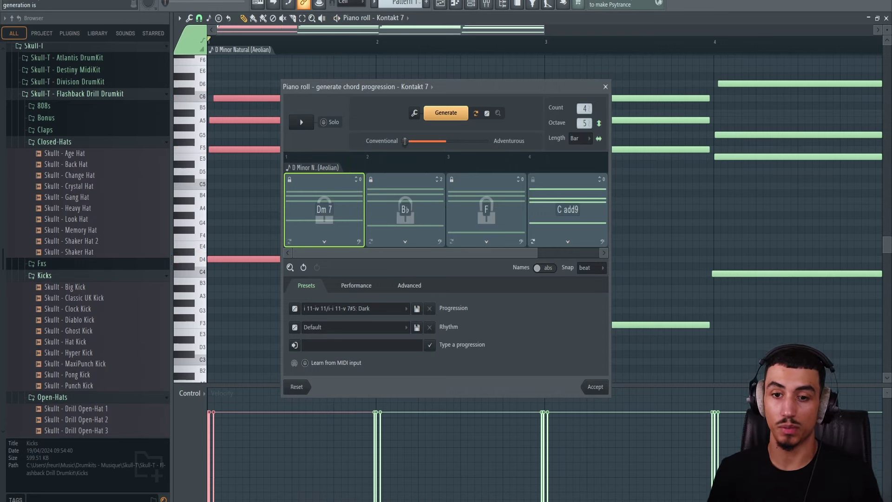
{"action": "left_click", "coordinate": [445, 116]}
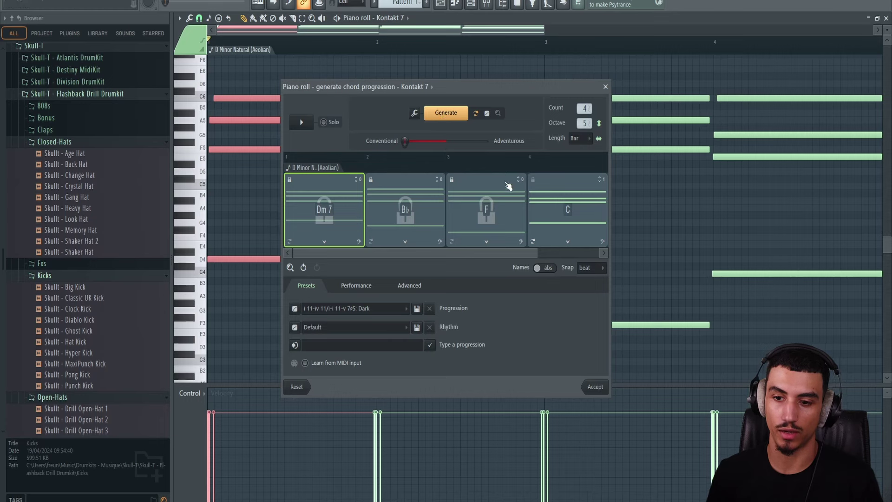
- Unlock the first three chords and generate a completely new four-chord progression
{"action": "left_click", "coordinate": [451, 179]}
{"action": "left_click", "coordinate": [371, 179]}
{"action": "left_click", "coordinate": [289, 179]}
{"action": "left_click", "coordinate": [446, 114]}
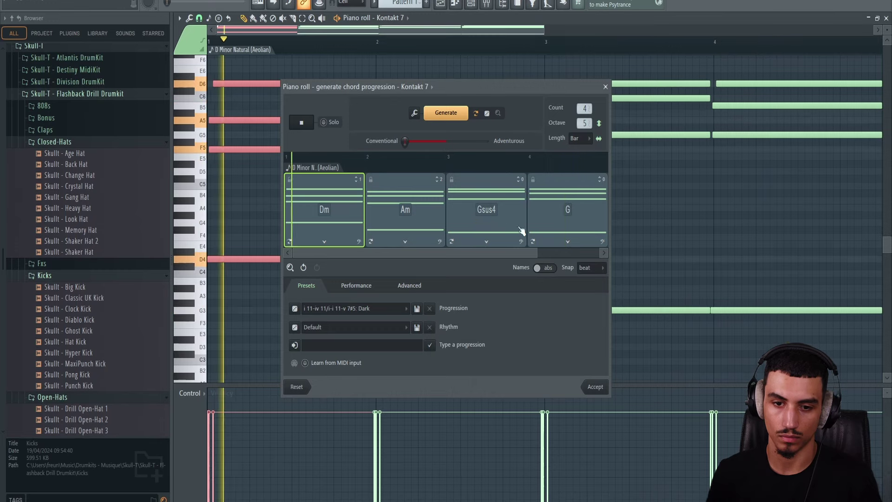
- Accept the chord progression into the piano roll and try shifting the first chord's D6 note slightly later
{"action": "key", "text": "Return"}
{"action": "left_click_drag", "start_coordinate": [580, 60], "coordinate": [304, 251]}
{"action": "left_click", "coordinate": [276, 91]}
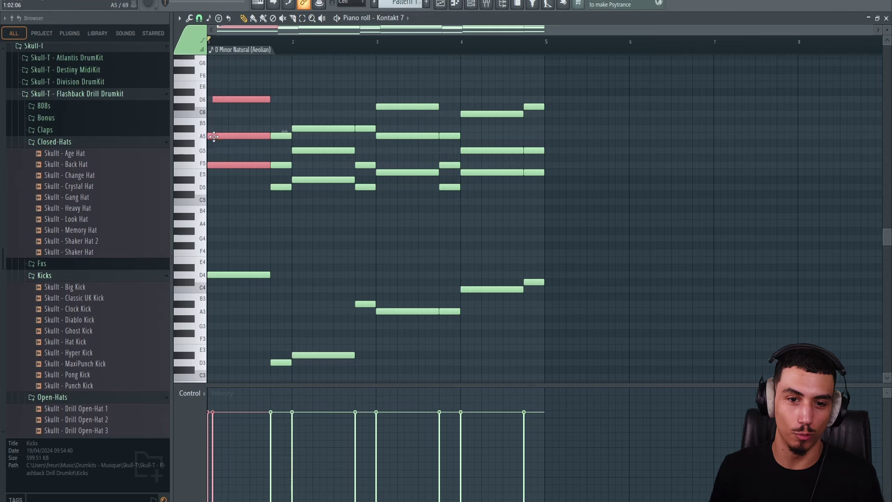
{"action": "left_click", "coordinate": [241, 95]}
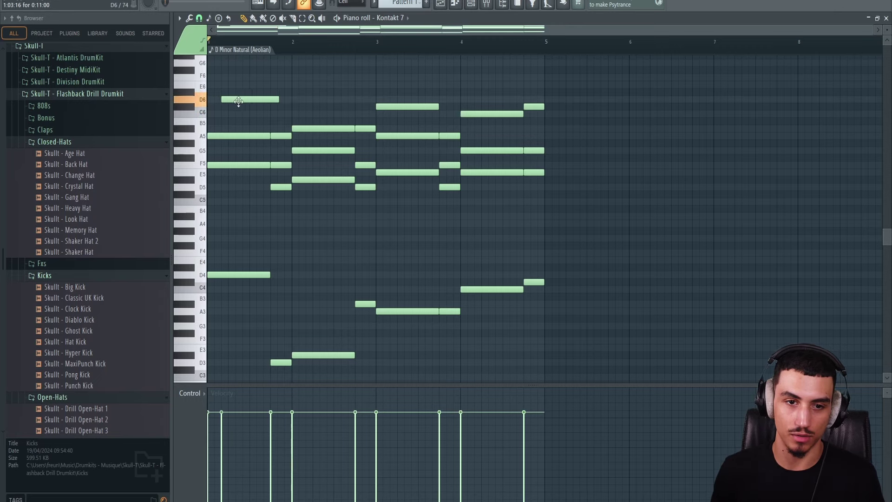
{"action": "left_click_drag", "start_coordinate": [585, 75], "coordinate": [198, 395]}
{"action": "key", "text": "ctrl+d"}
{"action": "scroll", "coordinate": [307, 140], "scroll_direction": "up", "scroll_amount": 3}
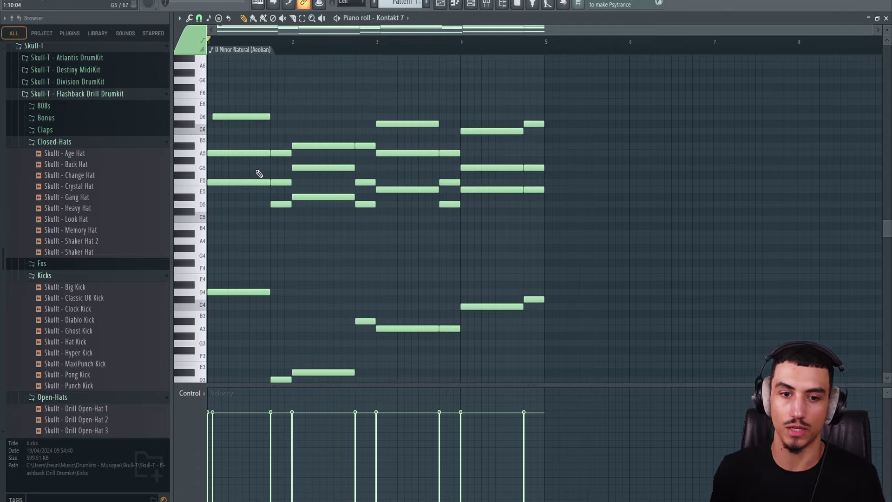
{"action": "left_click_drag", "start_coordinate": [240, 85], "coordinate": [227, 229]}
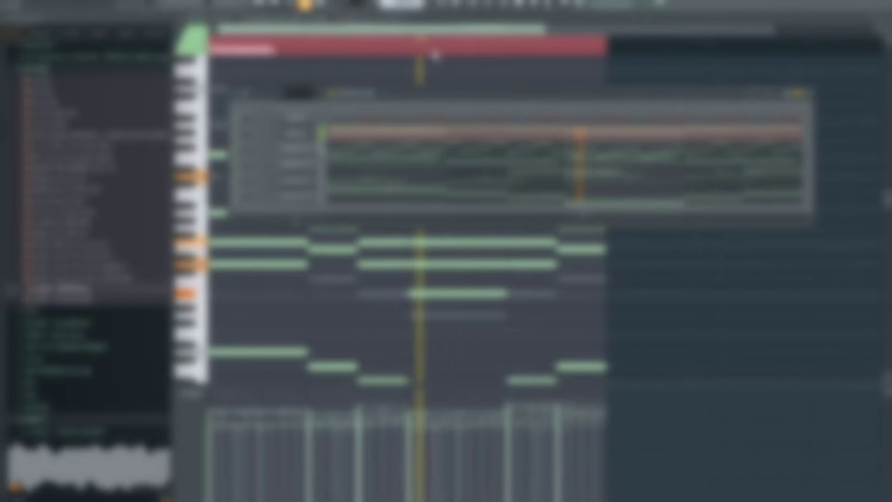
{"action": "left_click", "coordinate": [375, 138]}
{"action": "left_click", "coordinate": [374, 139]}
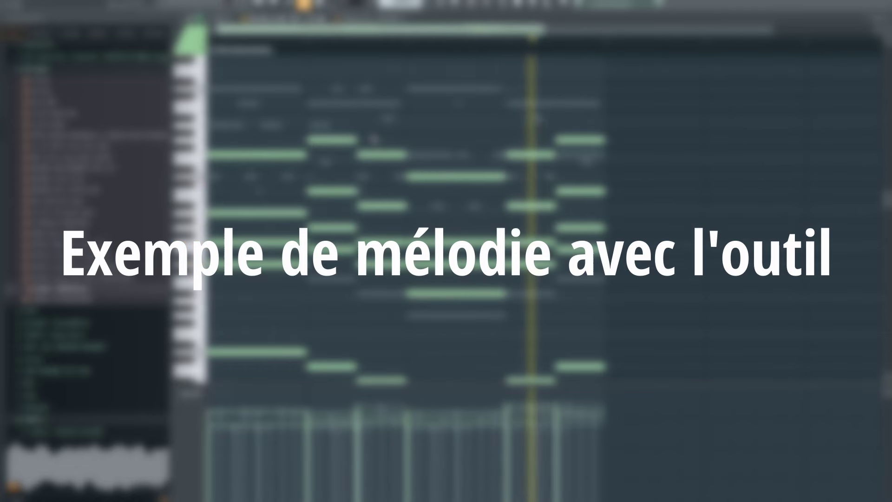
{"action": "left_click", "coordinate": [470, 4]}
{"action": "right_click", "coordinate": [315, 128]}
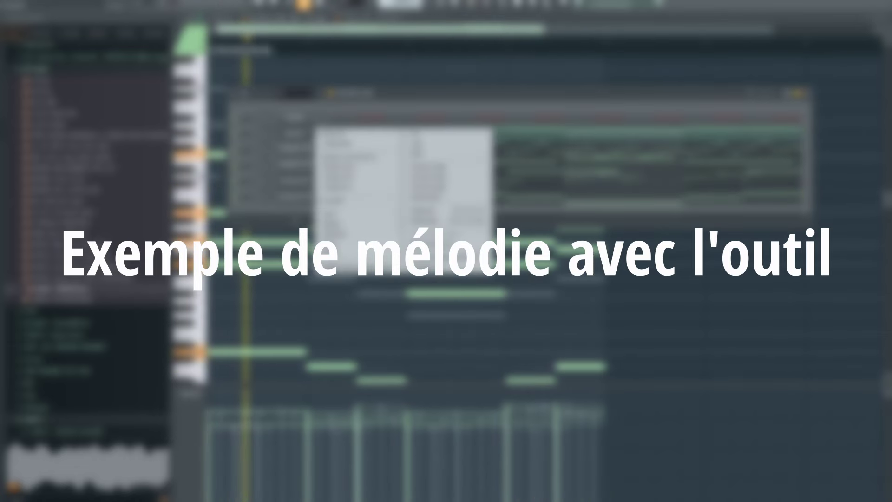
{"action": "mouse_move", "coordinate": [355, 223]}
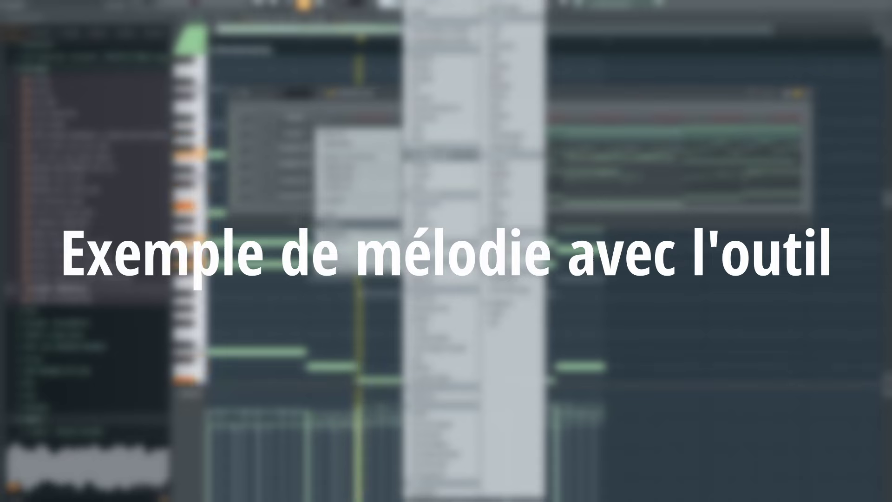
{"action": "left_click", "coordinate": [385, 101]}
{"action": "right_click", "coordinate": [315, 129]}
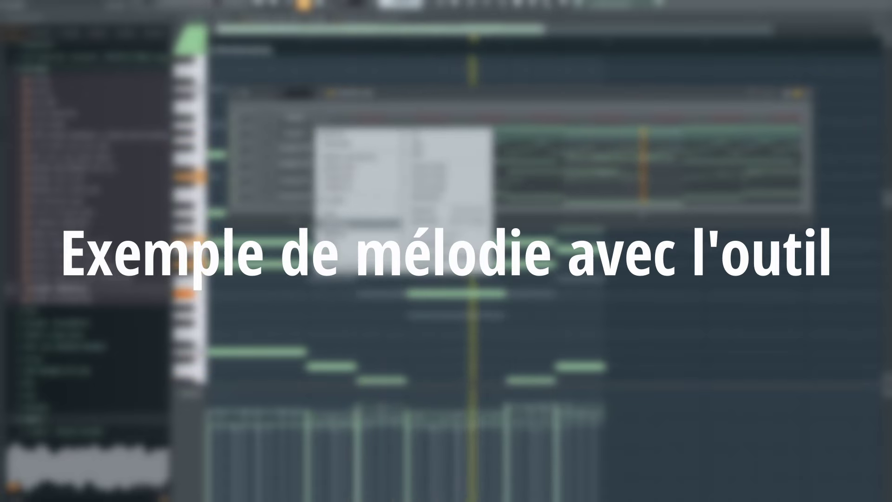
{"action": "mouse_move", "coordinate": [355, 223]}
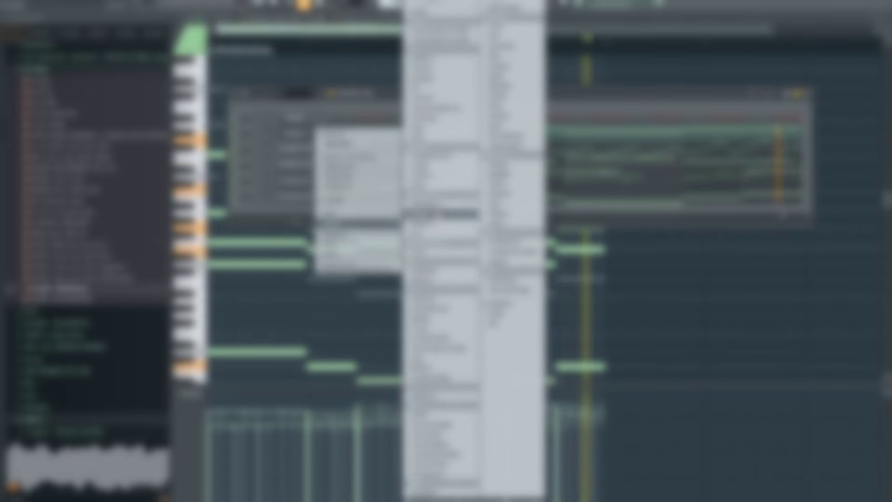